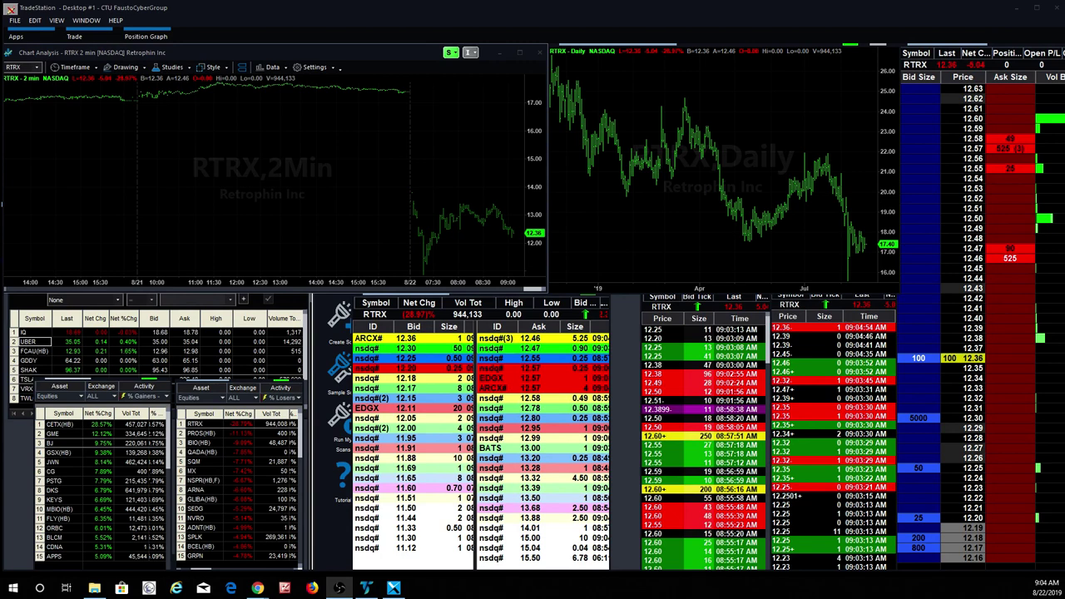
Step: Load MBIO (Mustang Bio) into the linked charts, Level 2 and time-and-sales windows
{"action": "left_click", "coordinate": [307, 187]}
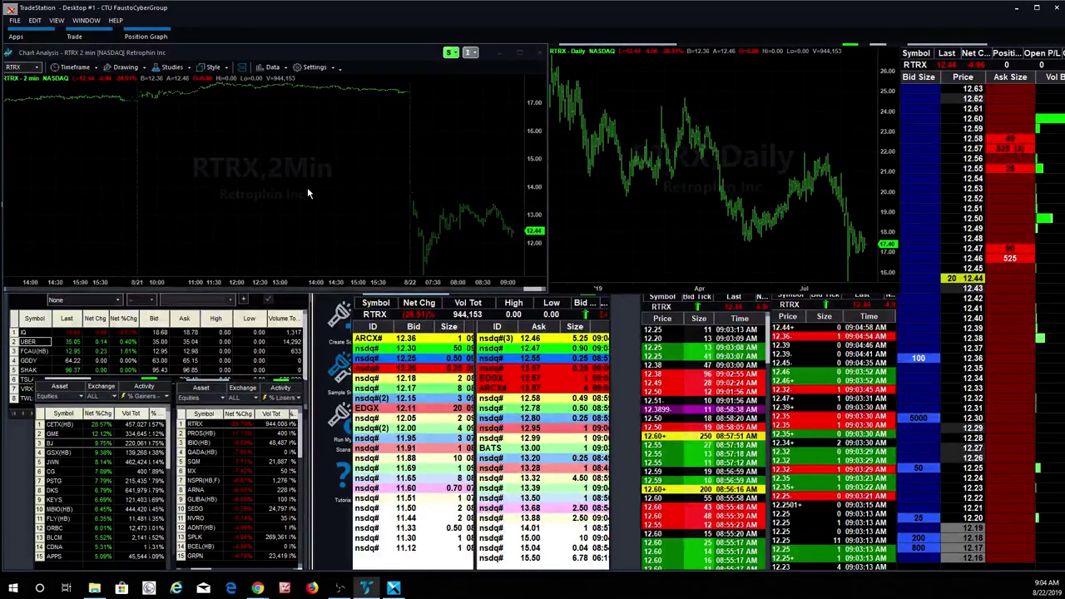
{"action": "type", "text": "mbio"}
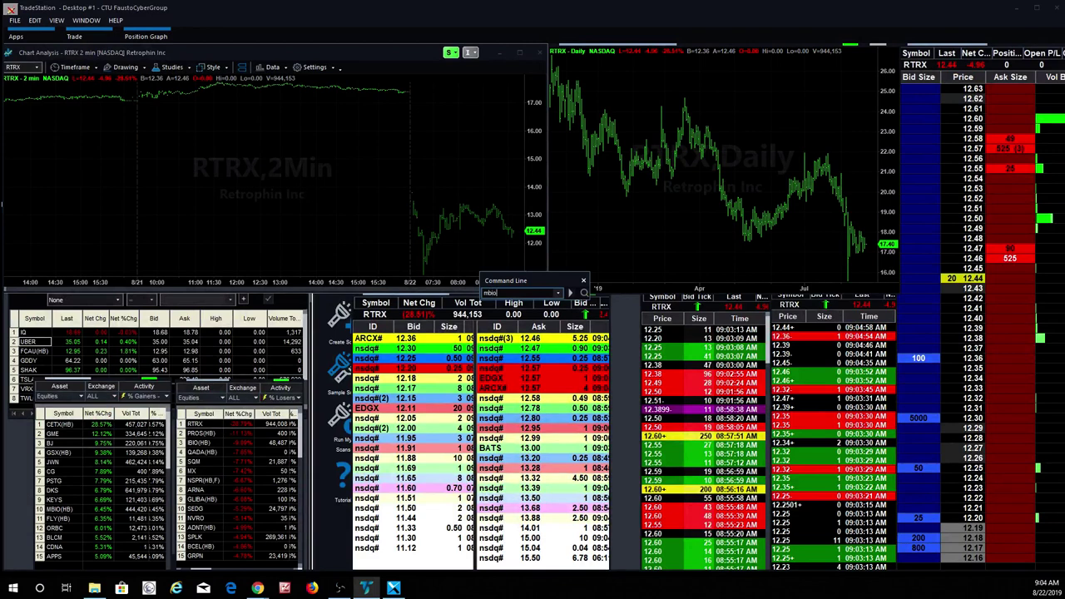
{"action": "key", "text": "Return"}
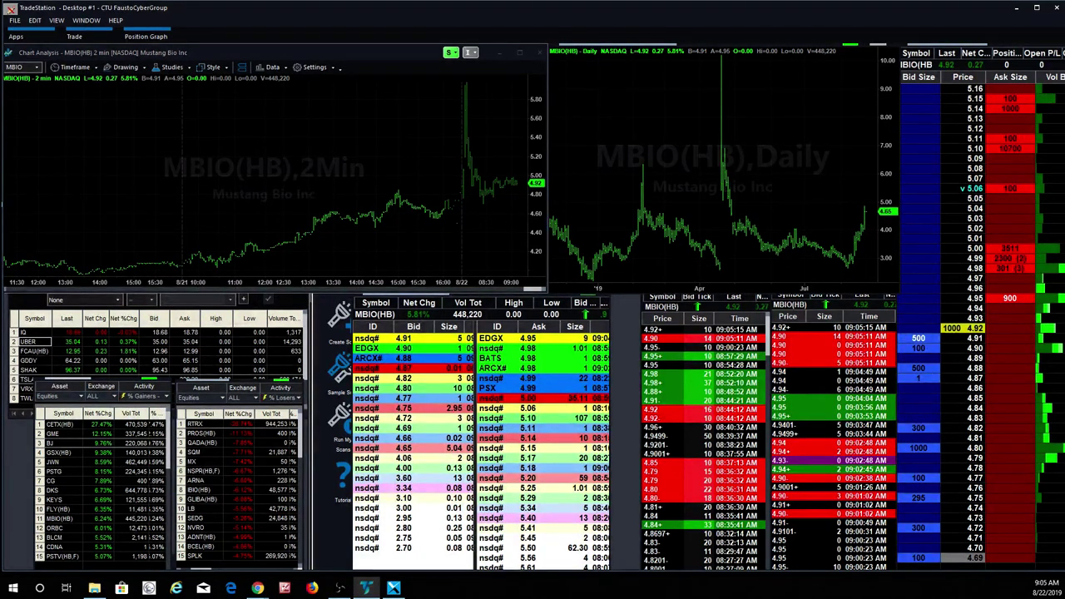
{"action": "key", "text": "alt+Tab"}
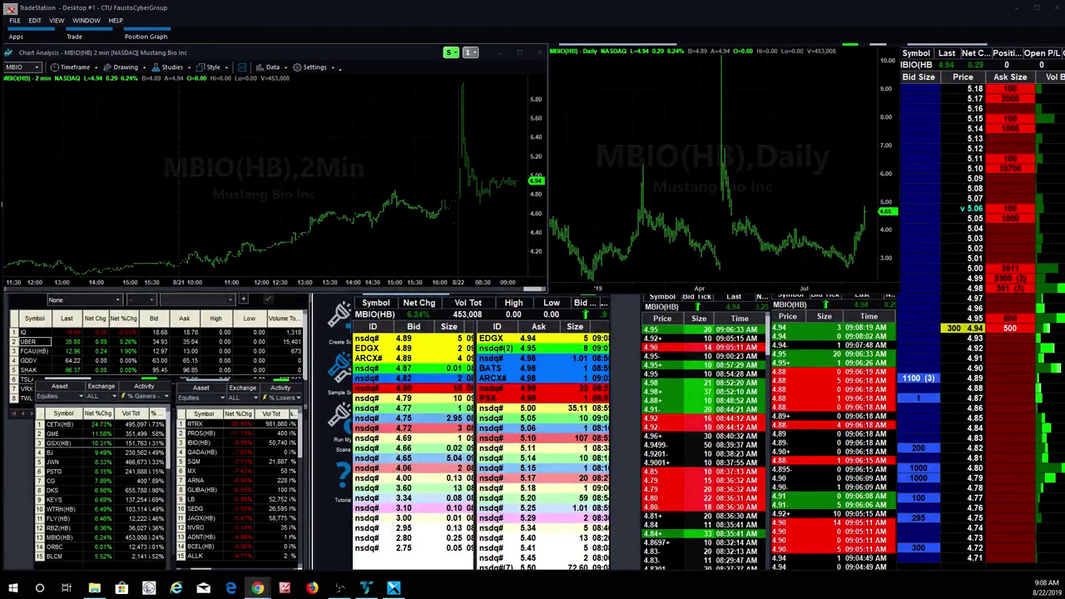
Step: Load PDD (Pinduoduo) into the linked windows and set the intraday chart to 4-minute bars
{"action": "left_click", "coordinate": [255, 225]}
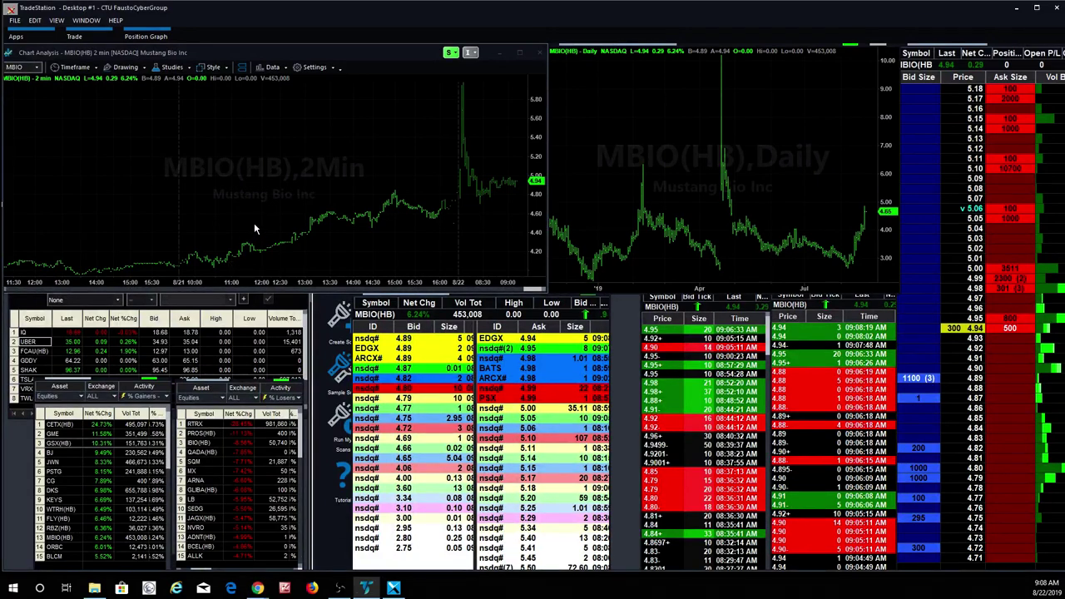
{"action": "type", "text": "PDD"}
{"action": "key", "text": "Return"}
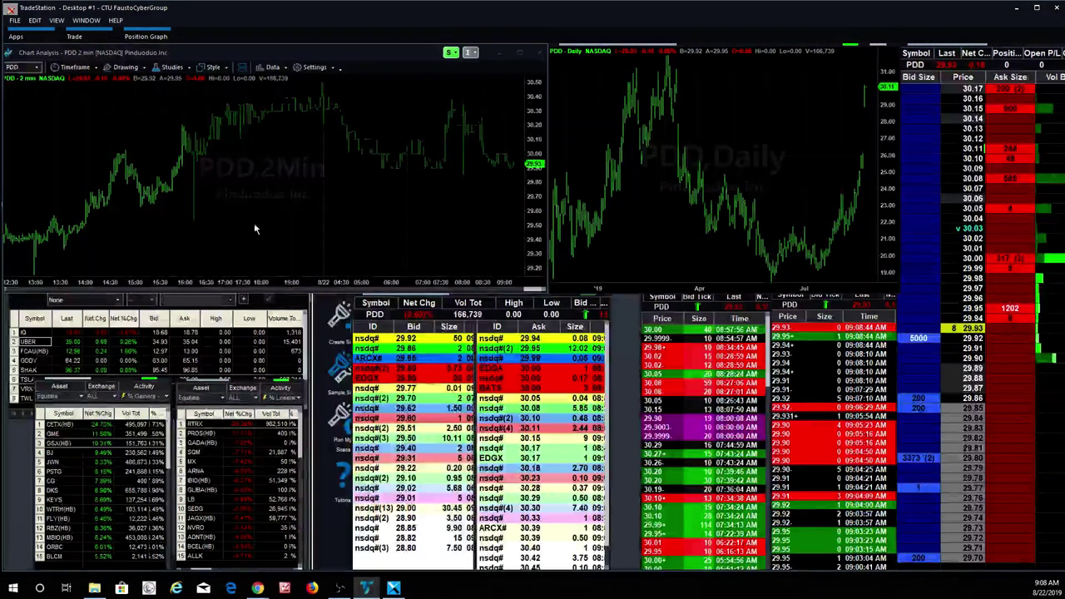
{"action": "left_click", "coordinate": [73, 67]}
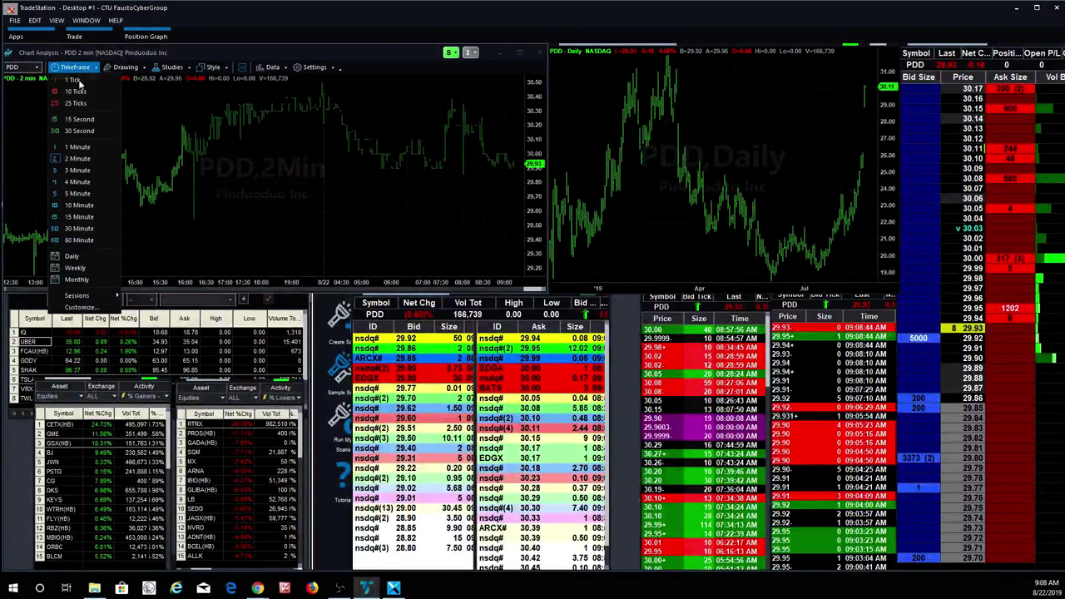
{"action": "left_click", "coordinate": [88, 180]}
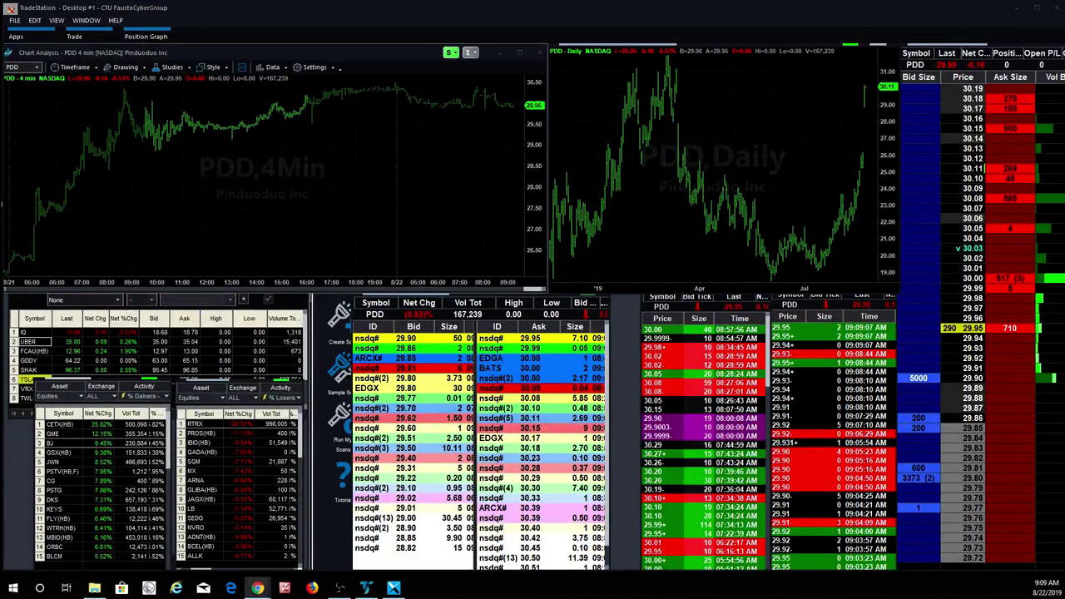
Step: Load PCG (PG&E Corp) into the linked charts, Level 2 and time-and-sales windows
{"action": "left_click", "coordinate": [283, 220]}
{"action": "type", "text": "PCG"}
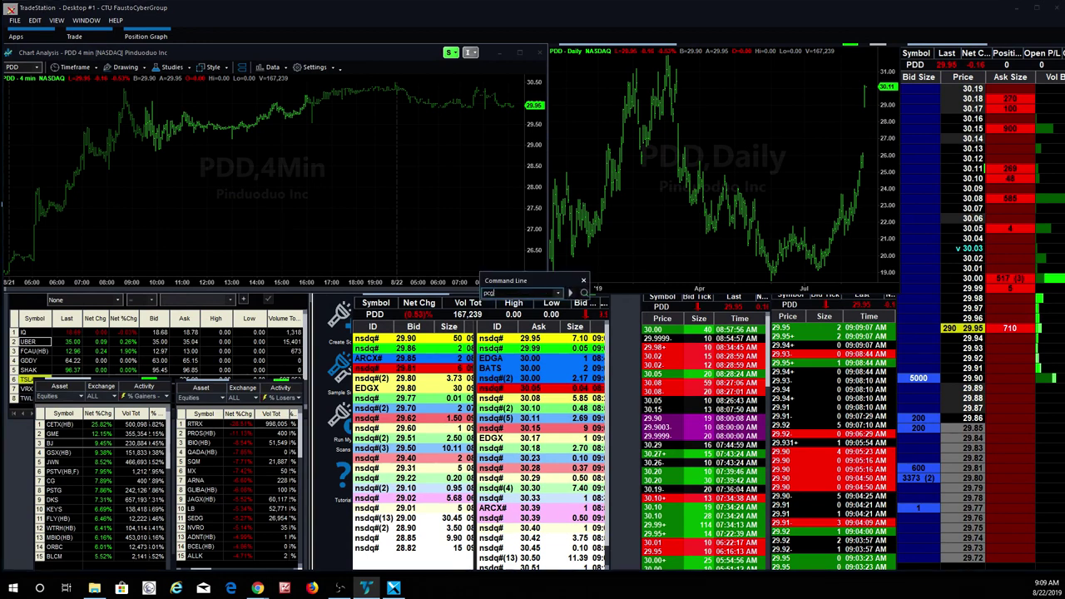
{"action": "key", "text": "Return"}
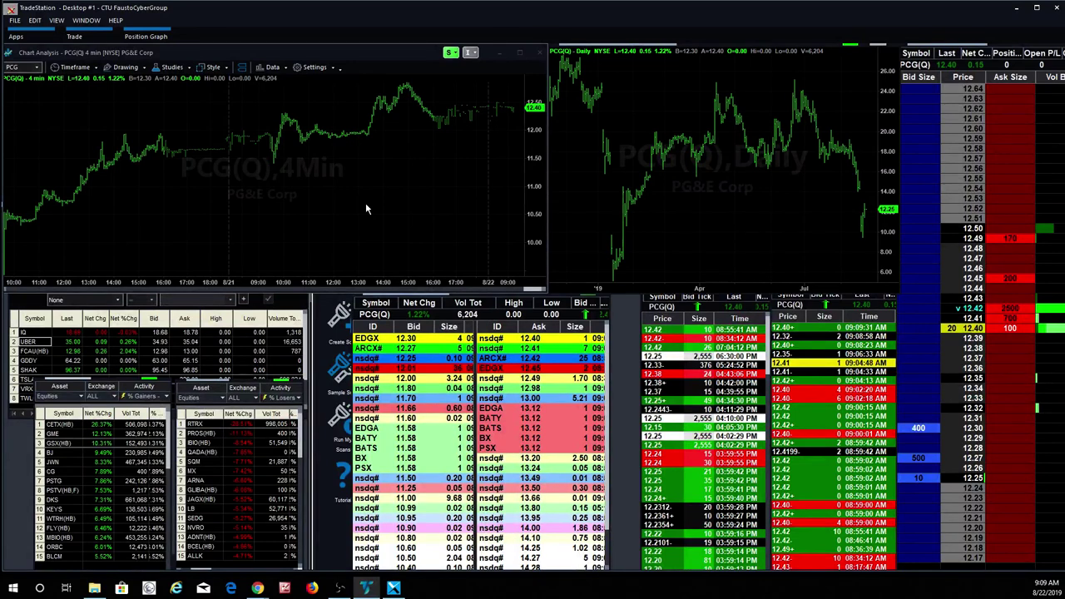
Step: Load CETX (Cemtrex Inc) into the linked charts and quote windows
{"action": "type", "text": "cet"}
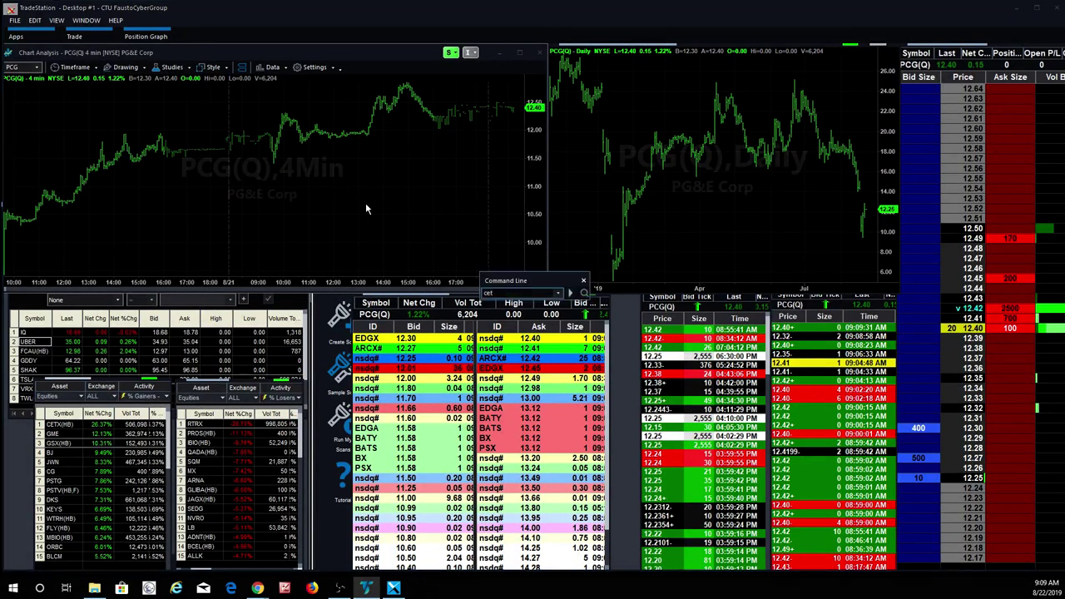
{"action": "type", "text": "x"}
{"action": "key", "text": "Return"}
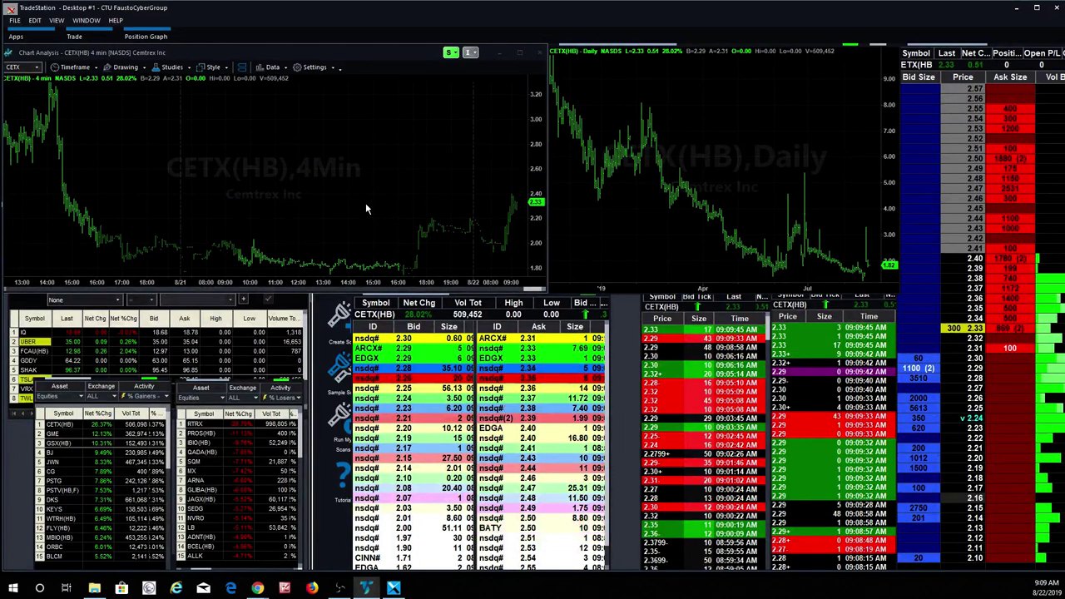
Step: Load NETE (Net Element Inc) into the linked charts and quote windows
{"action": "type", "text": "nete"}
{"action": "key", "text": "Return"}
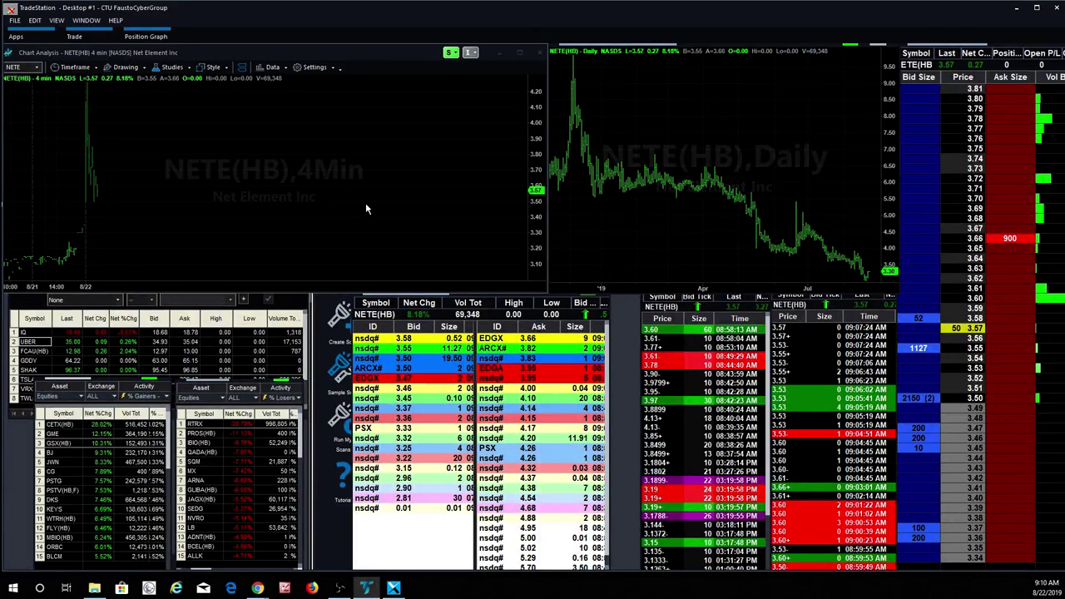
Step: Load WTRH (Waitr Holdings) into the linked charts and quote windows
{"action": "type", "text": "wt"}
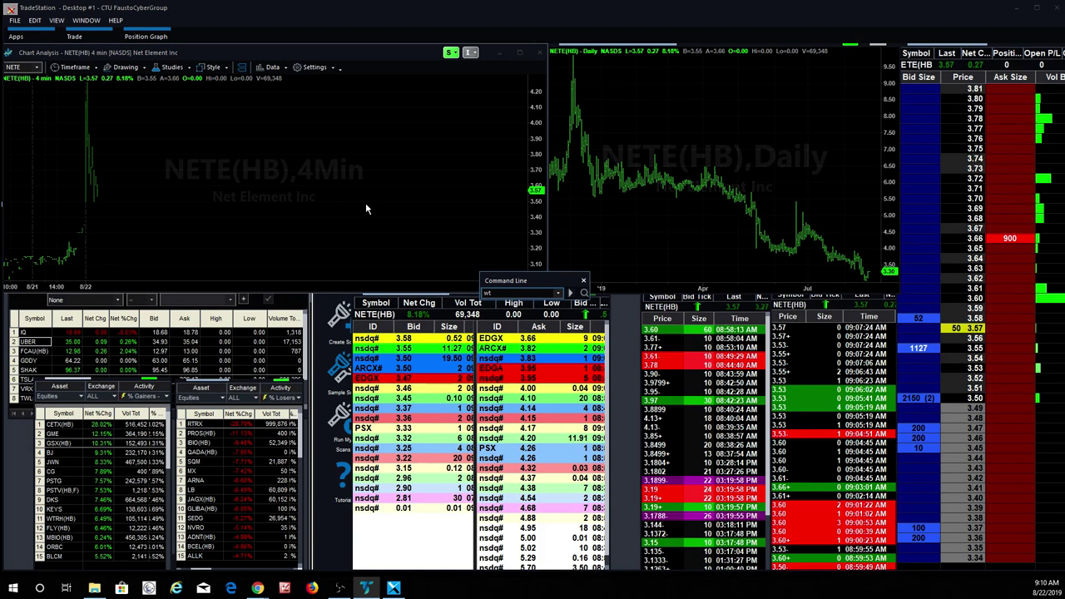
{"action": "type", "text": "rh"}
{"action": "key", "text": "Return"}
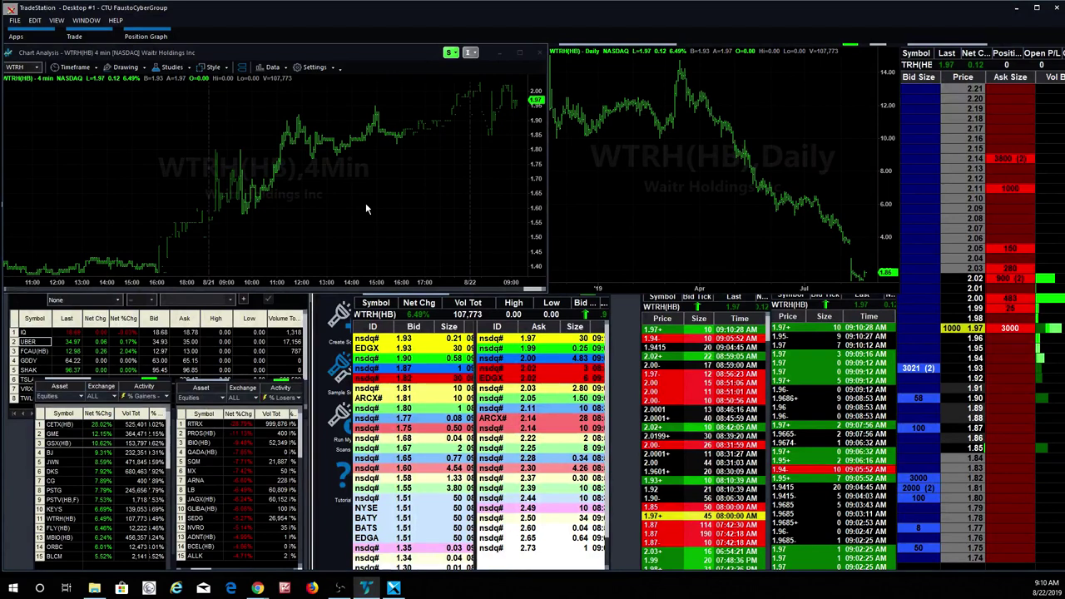
{"action": "type", "text": "MBIO"}
{"action": "key", "text": "Return"}
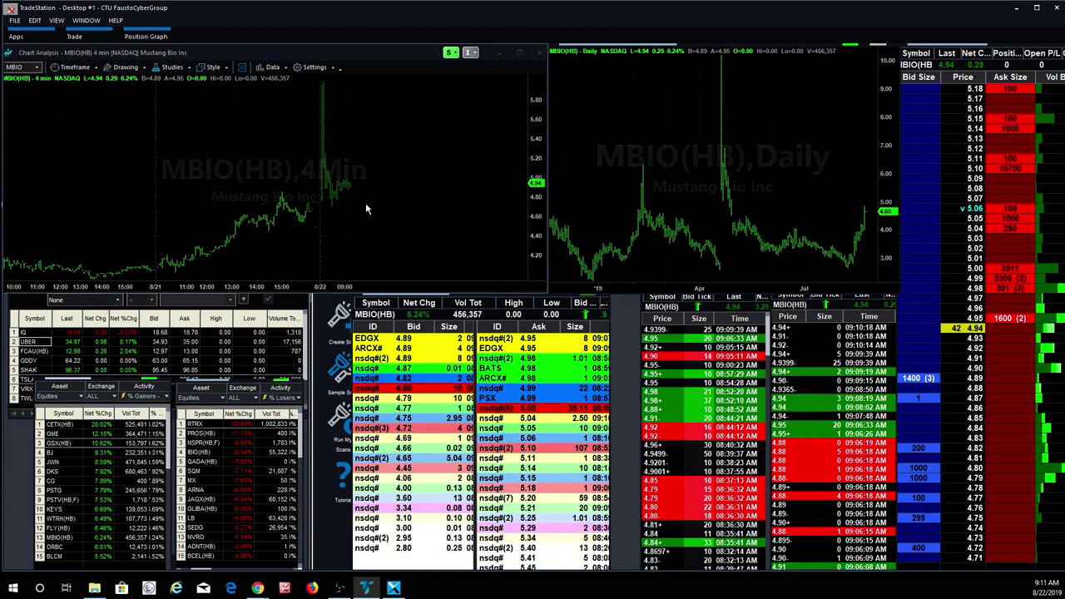
Step: Load ZAGG, then GSX (GSX Techedu), into the linked charts and quote windows
{"action": "type", "text": "za"}
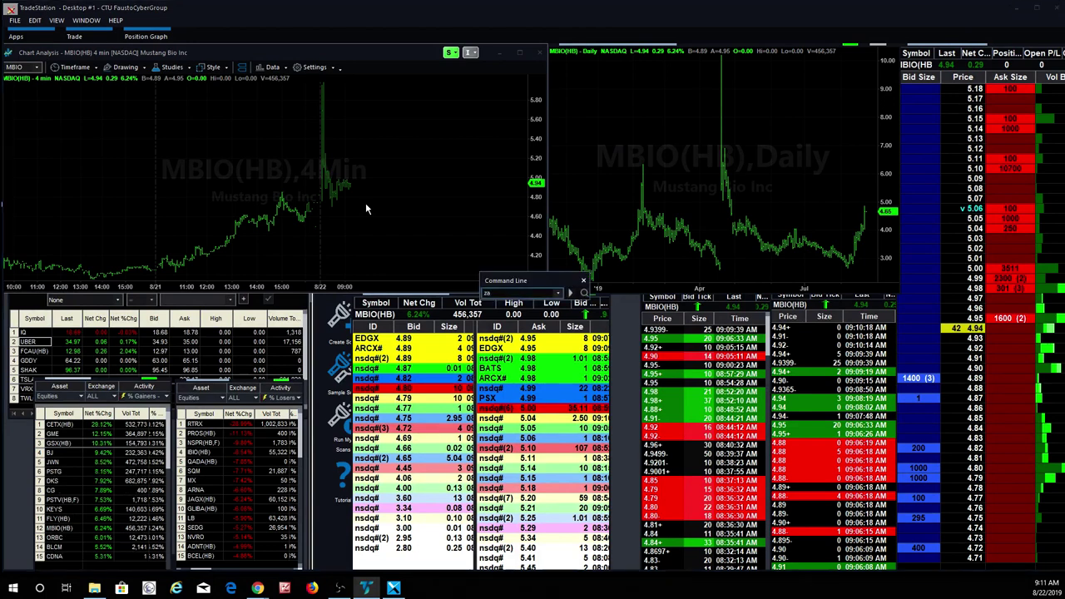
{"action": "type", "text": "gg"}
{"action": "key", "text": "Return"}
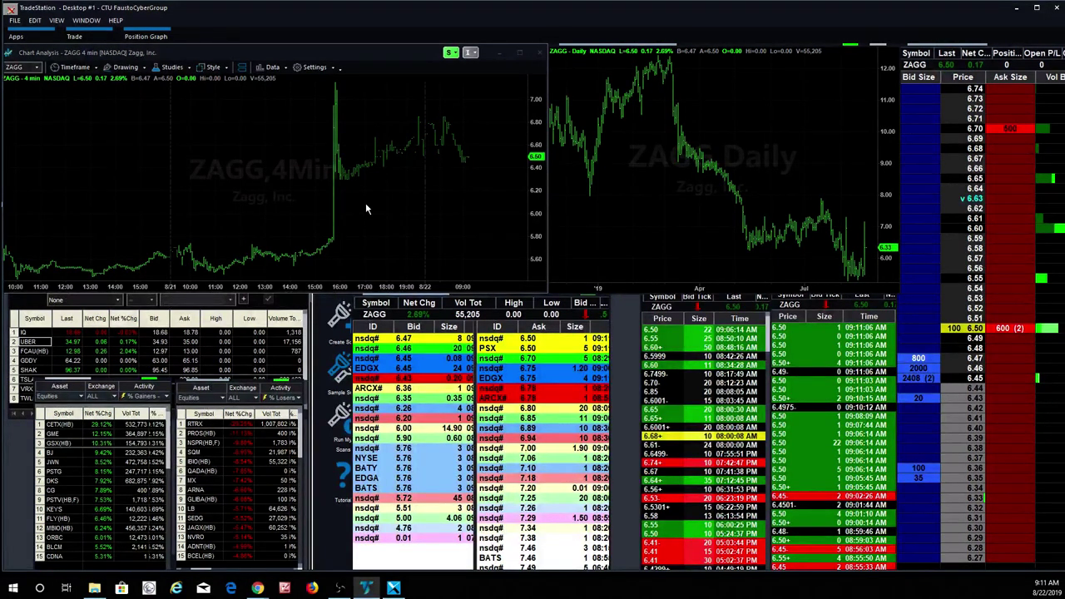
{"action": "type", "text": "gs"}
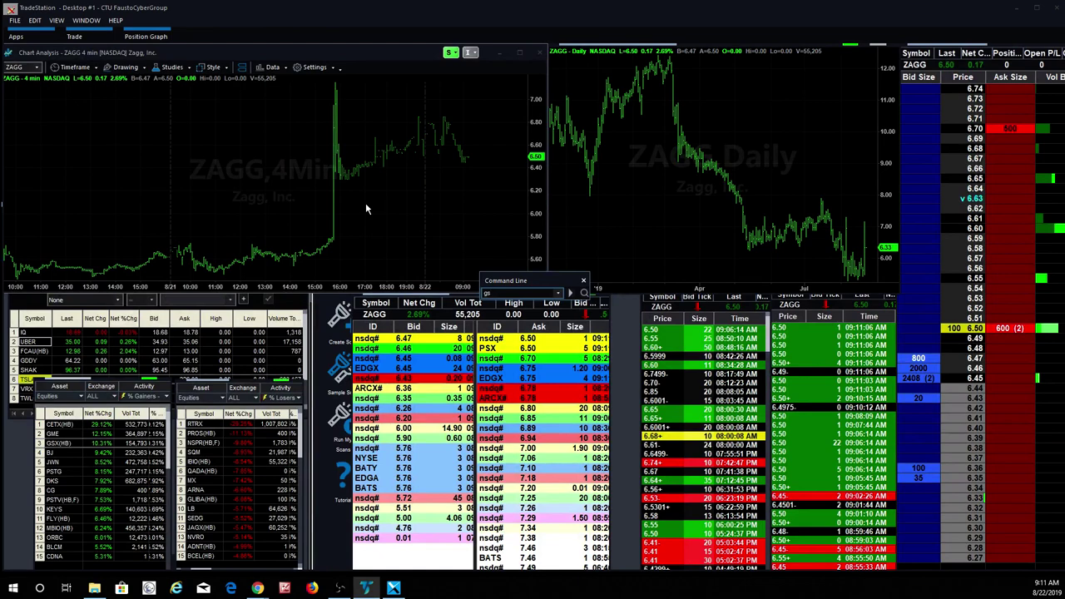
{"action": "type", "text": "x"}
{"action": "key", "text": "Return"}
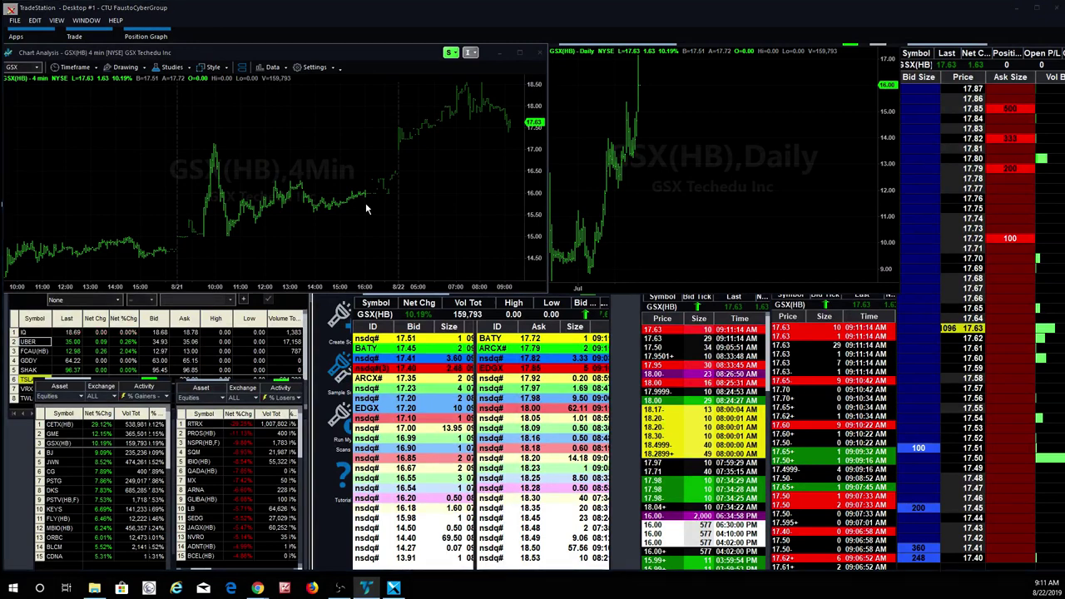
Step: Load DKS, then JWN (Nordstrom Inc), into the linked charts and quote windows
{"action": "type", "text": "dks"}
{"action": "key", "text": "Return"}
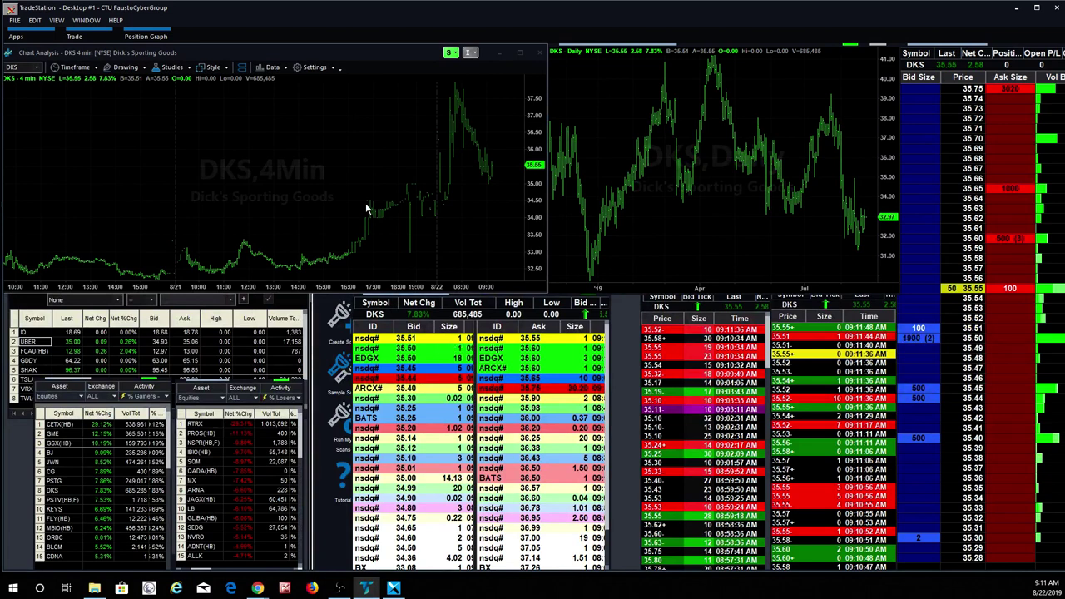
{"action": "type", "text": "jw"}
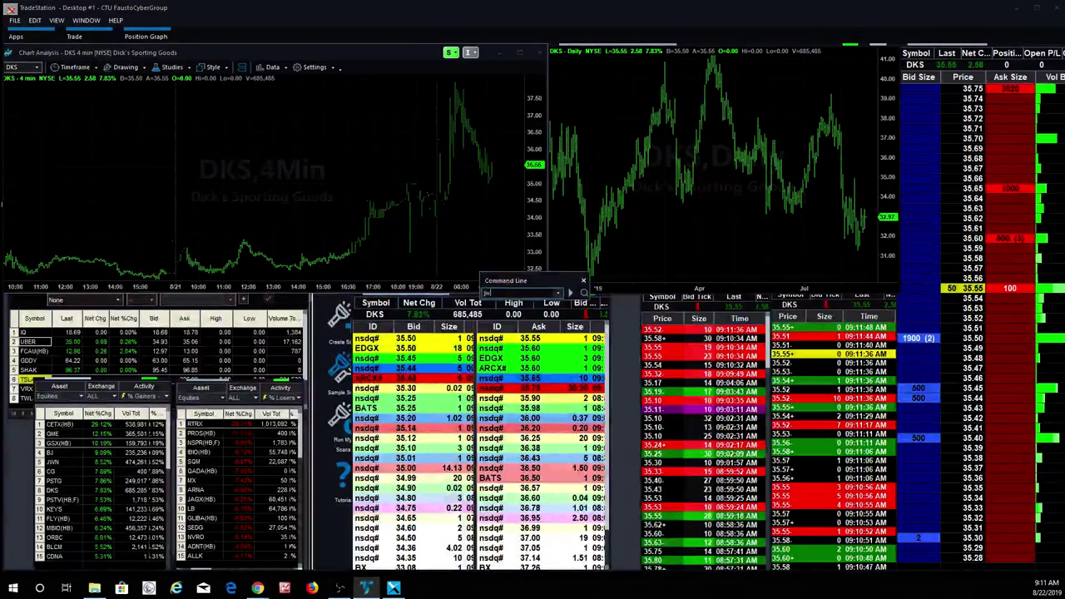
{"action": "type", "text": "n"}
{"action": "key", "text": "Return"}
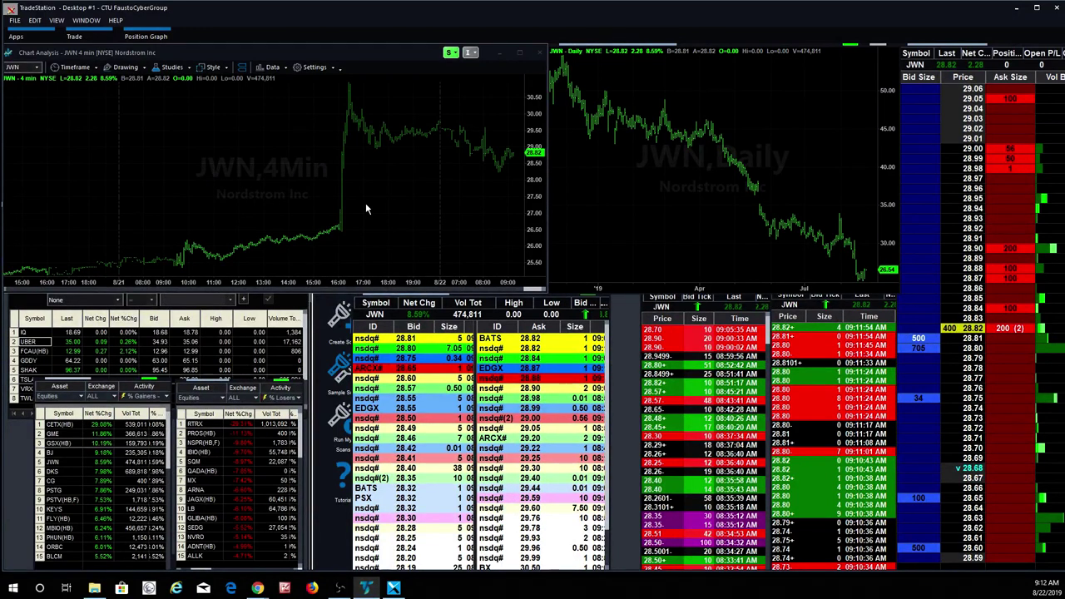
Step: Load GME (Gamestop Corp) into the linked charts and quote windows
{"action": "type", "text": "GME"}
{"action": "key", "text": "Return"}
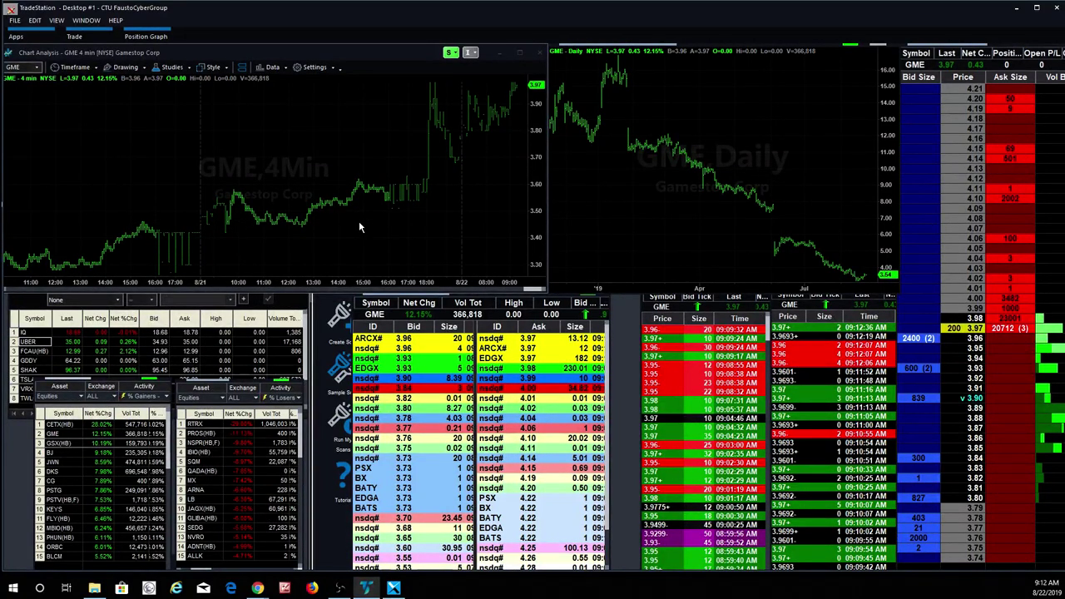
Step: Load BJ (BJ's Wholesale Club Holdings) into the linked charts and quote windows
{"action": "type", "text": "BJ"}
{"action": "key", "text": "Return"}
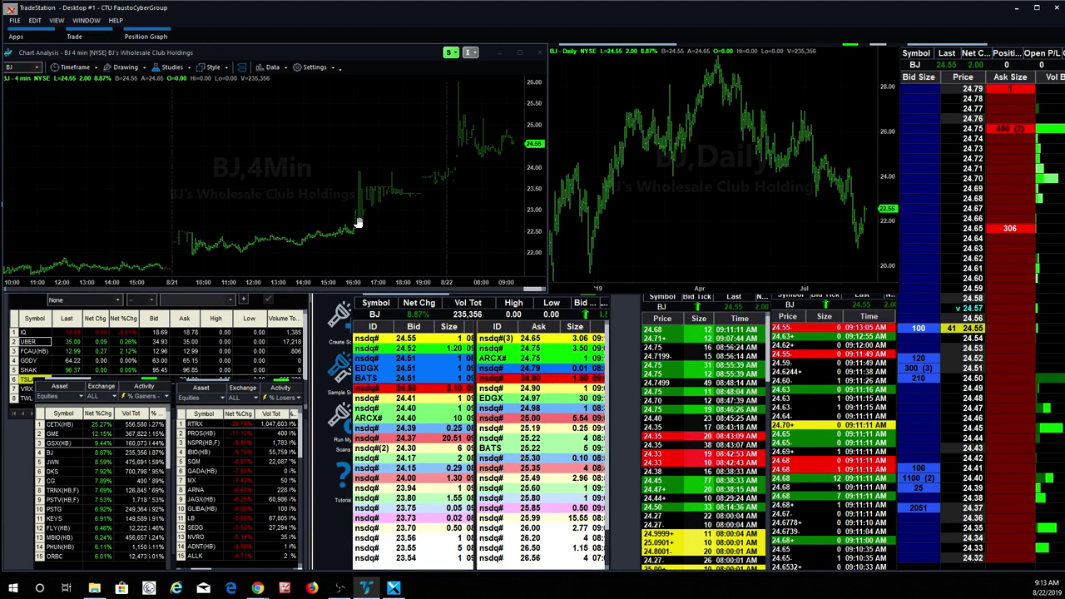
Step: Load TGT into the linked windows, briefly check Chrome, then load LB (L Brands)
{"action": "type", "text": "TGT"}
{"action": "key", "text": "Return"}
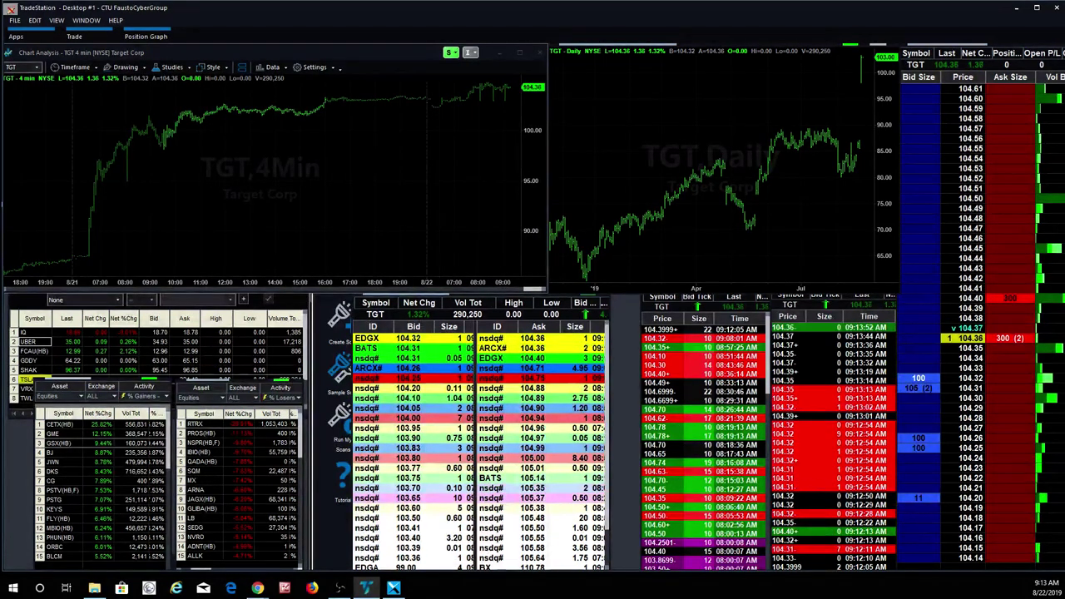
{"action": "key", "text": "alt+Tab"}
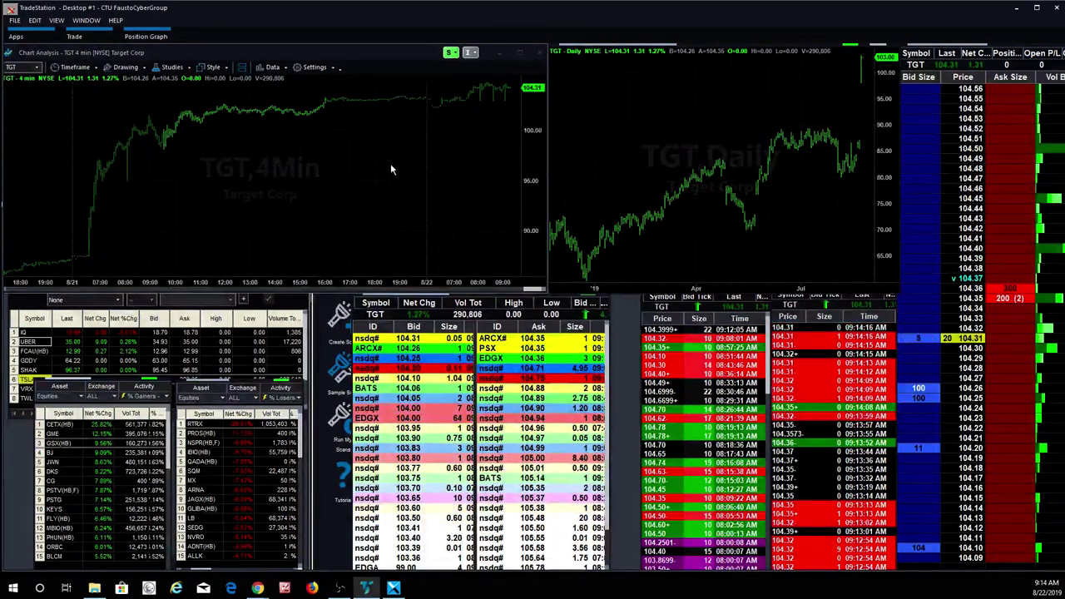
{"action": "type", "text": "LB"}
{"action": "key", "text": "Return"}
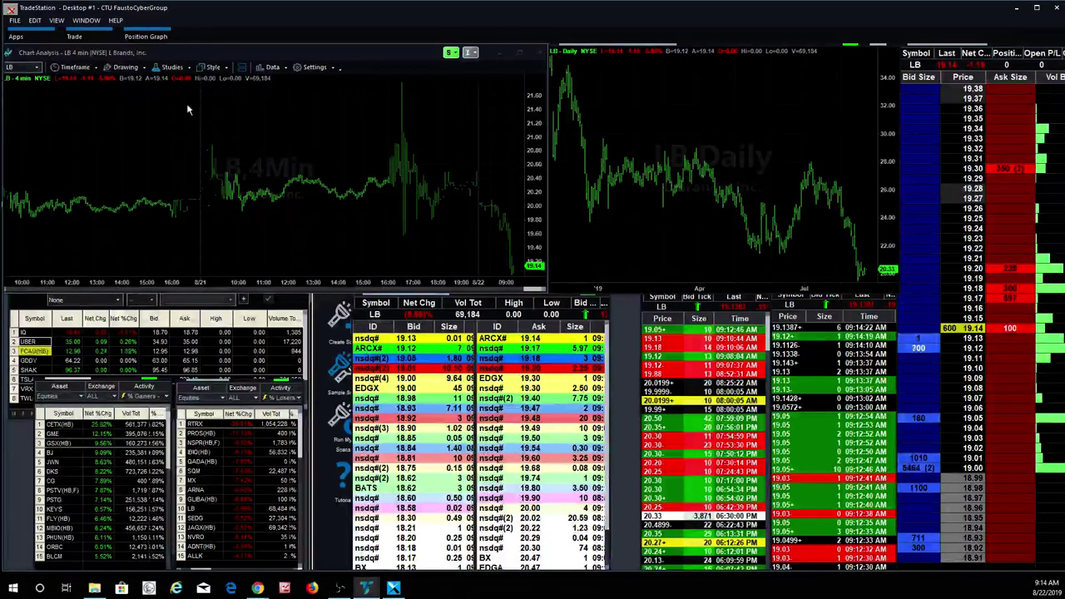
Step: Switch the LB intraday chart's bar interval from 4 minutes to 1 Minute
{"action": "left_click", "coordinate": [96, 68]}
{"action": "left_click", "coordinate": [76, 146]}
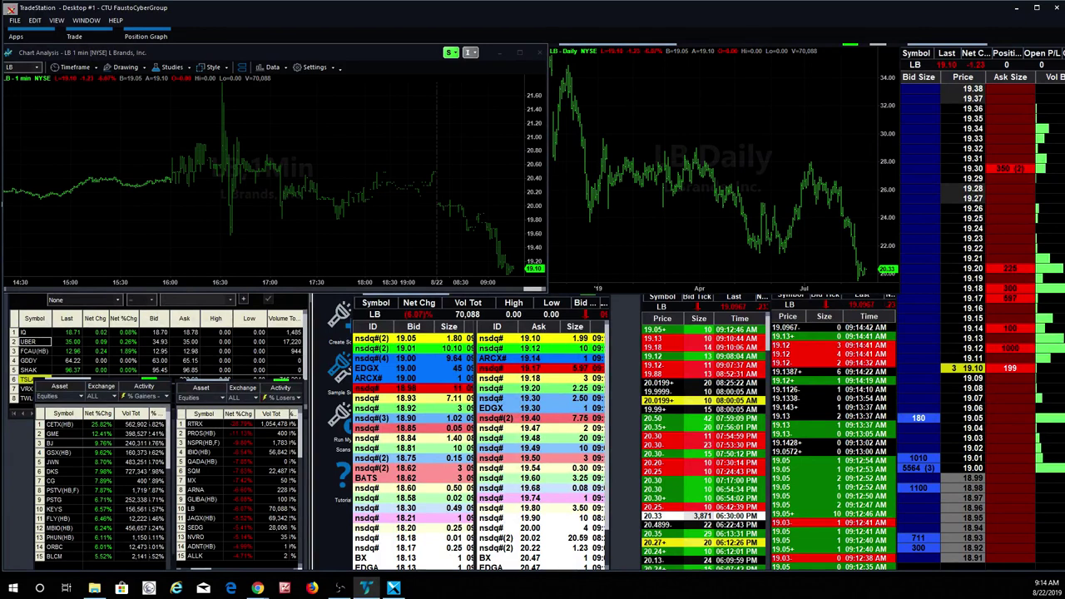
{"action": "key", "text": "alt+Tab"}
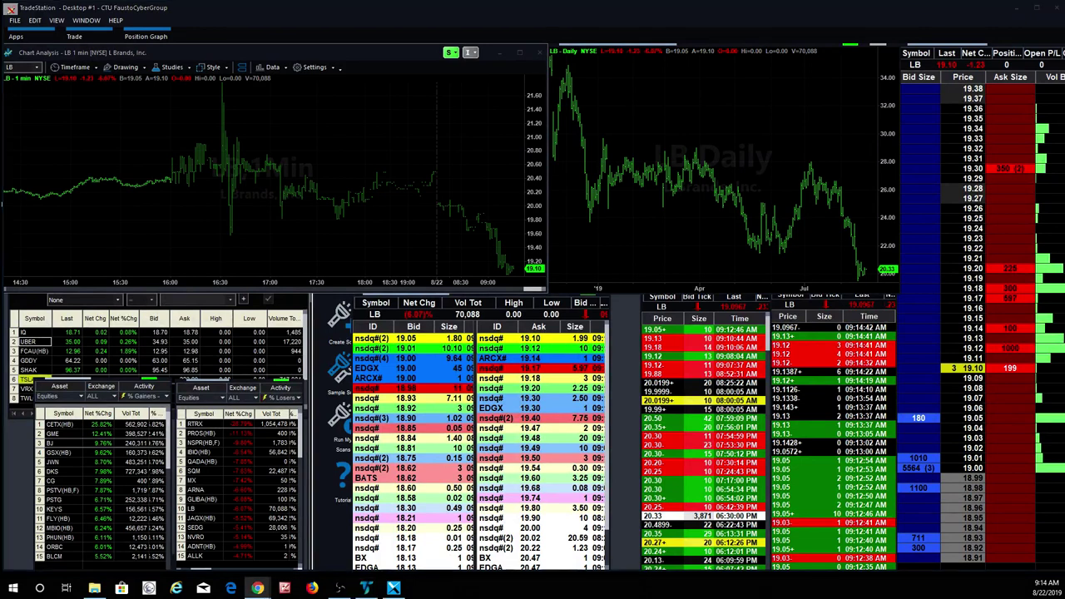